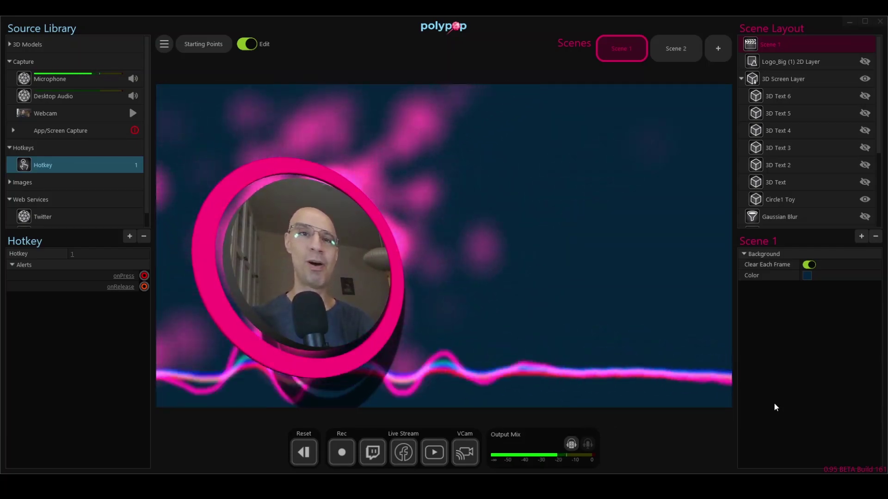
Step: Fire the finished Eat Candy! alert with its candy corn burst, then clear it
{"action": "key", "text": "1"}
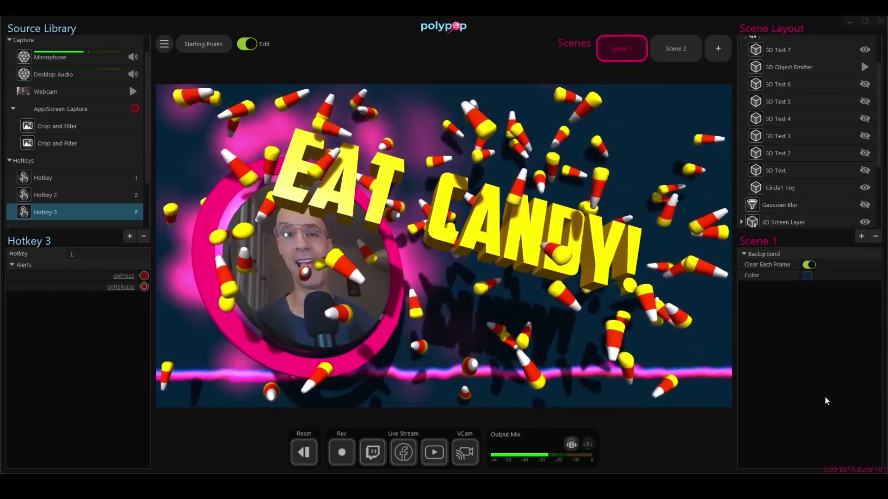
{"action": "key", "text": "f"}
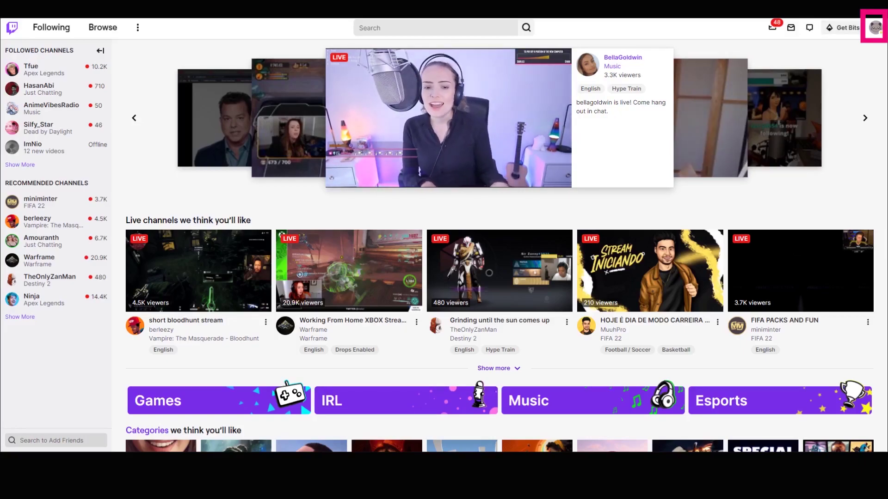
Step: Go through Creator Dashboard, Viewer Rewards and Channel Points to Manage Rewards & Challenges
{"action": "left_click", "coordinate": [876, 27]}
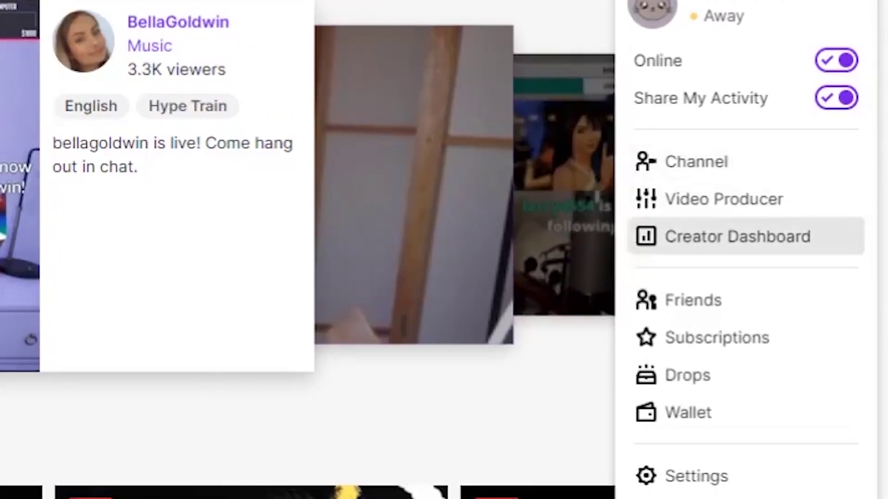
{"action": "left_click", "coordinate": [737, 236]}
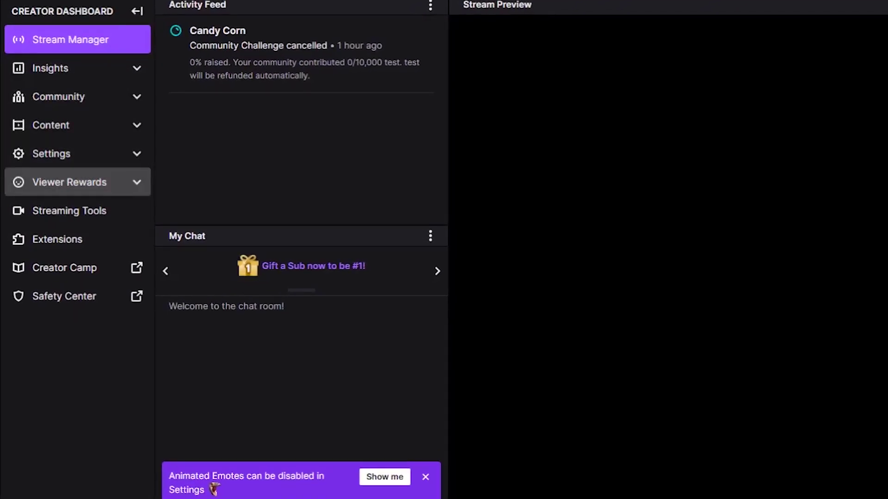
{"action": "left_click", "coordinate": [69, 182]}
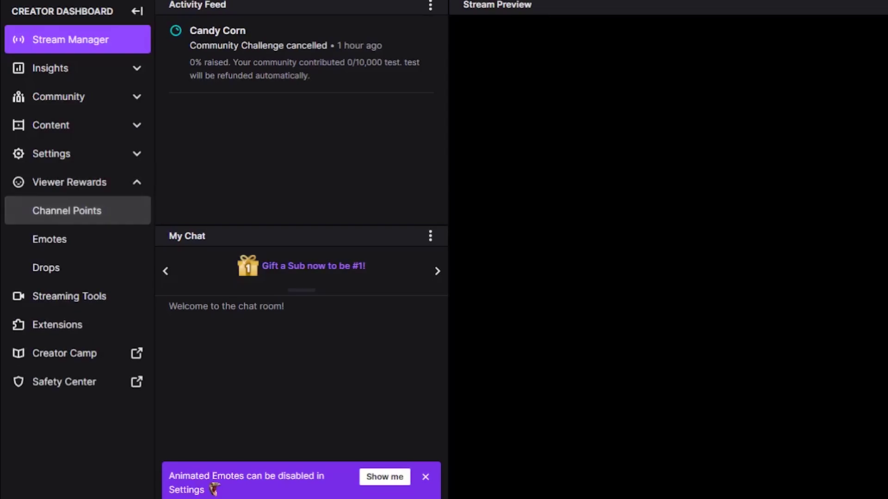
{"action": "left_click", "coordinate": [66, 210]}
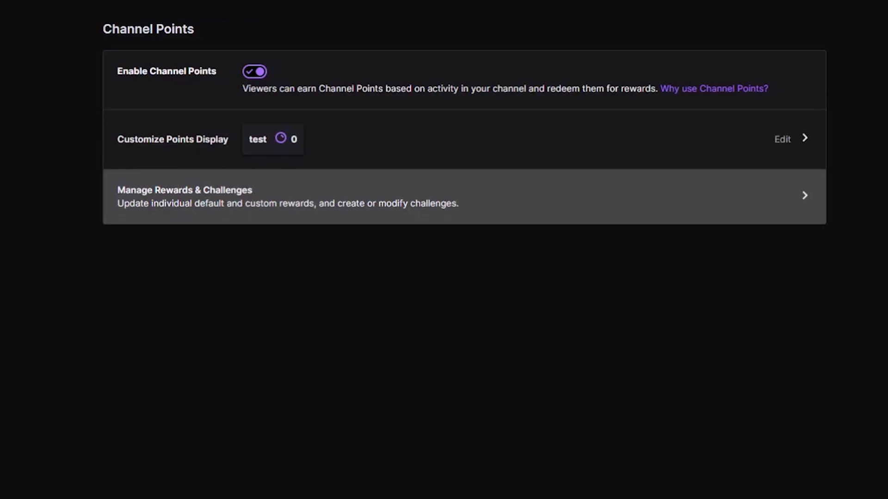
{"action": "left_click", "coordinate": [462, 196]}
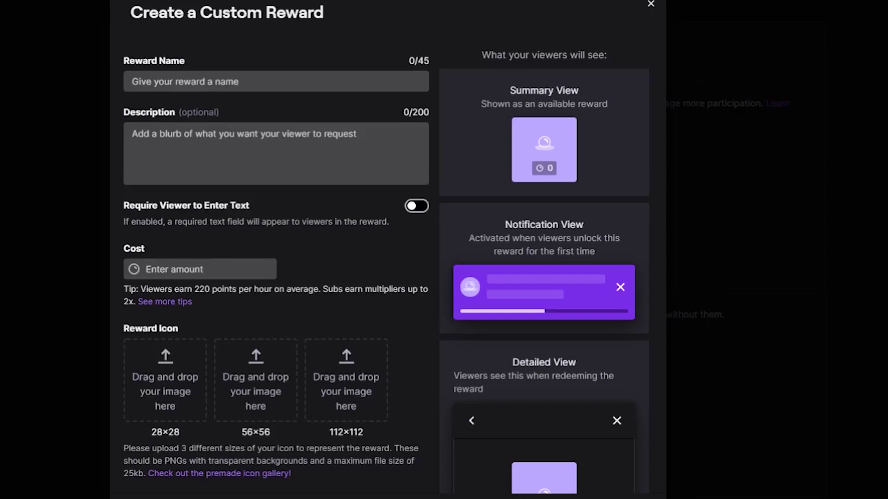
Step: Name the new custom reward 'Candy Corn' and set its cost to 10000 points
{"action": "left_click", "coordinate": [276, 81]}
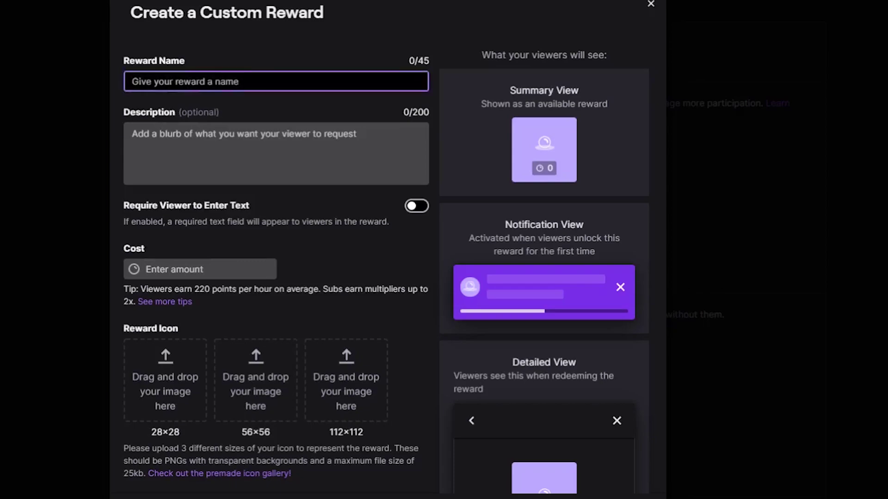
{"action": "type", "text": "Candy Corn"}
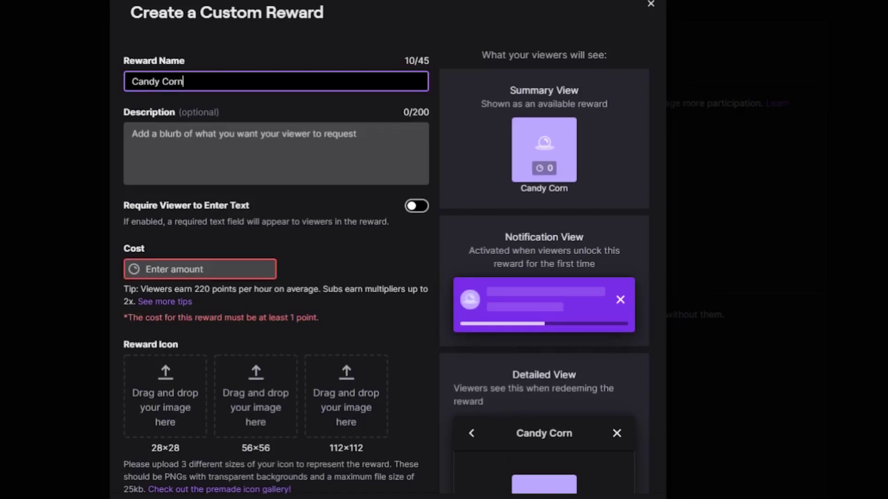
{"action": "left_click", "coordinate": [203, 269]}
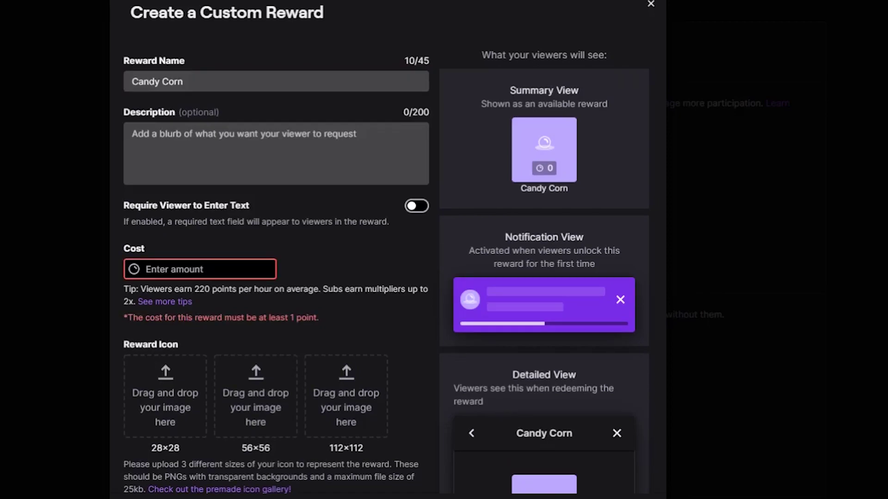
{"action": "type", "text": "1"}
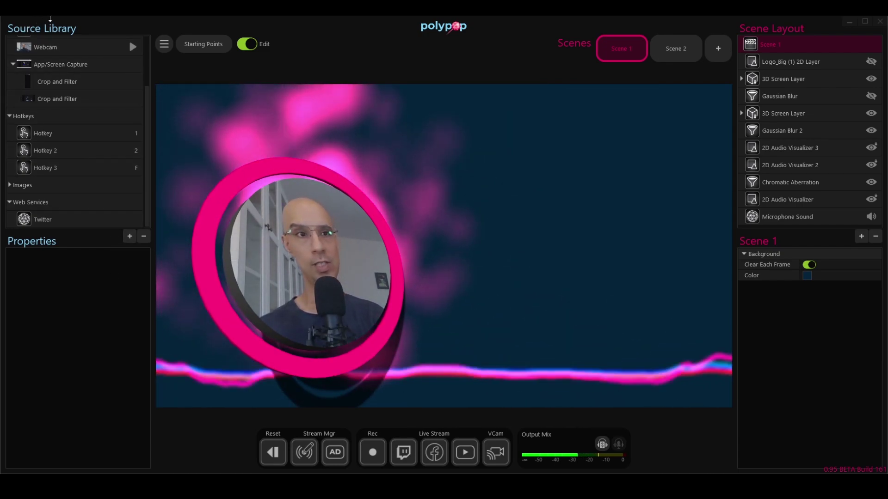
Step: Add a Twitch source and give it a Candy Corn Channel Points entry exposing onRedeemed
{"action": "left_click", "coordinate": [131, 238]}
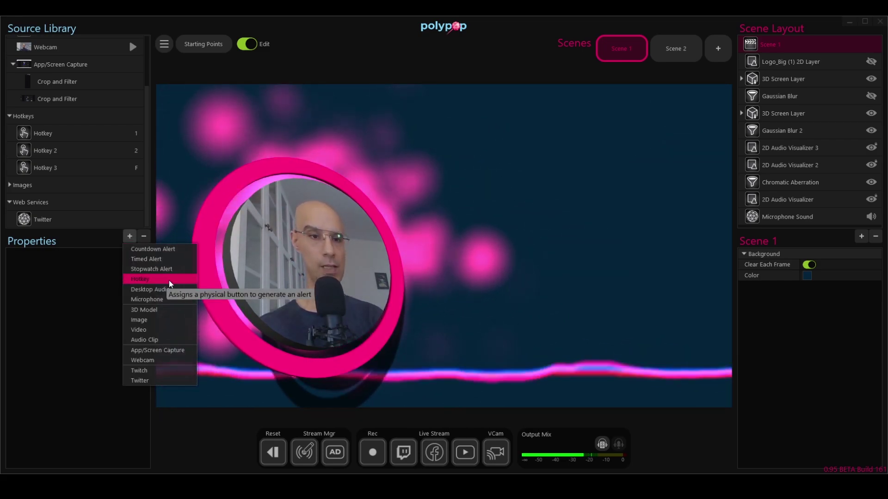
{"action": "left_click", "coordinate": [175, 372]}
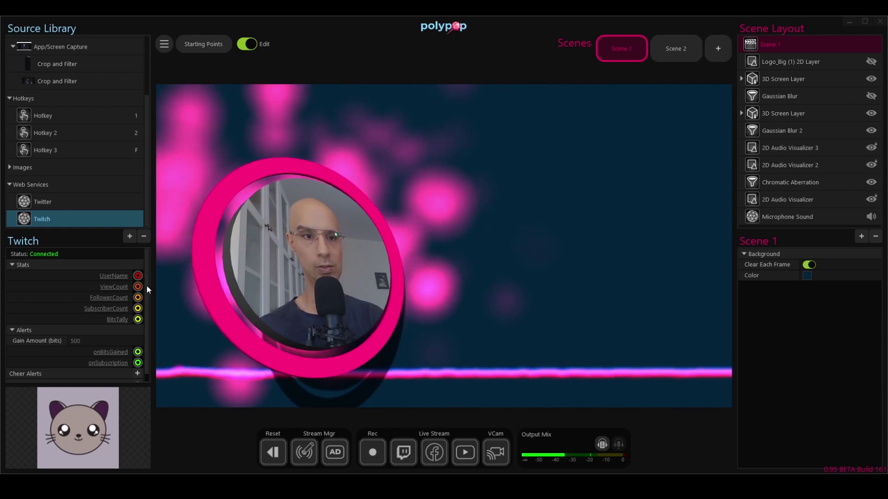
{"action": "scroll", "coordinate": [115, 370], "scroll_direction": "down", "scroll_amount": 1}
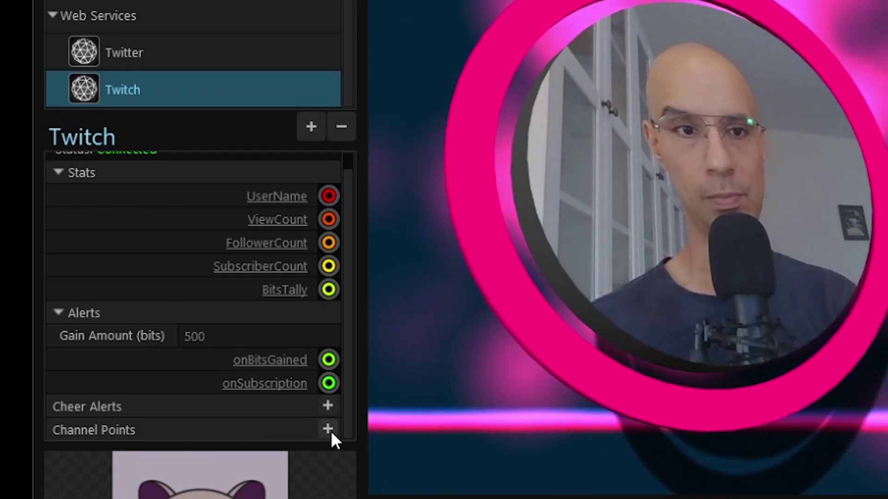
{"action": "left_click", "coordinate": [328, 429]}
{"action": "scroll", "coordinate": [347, 397], "scroll_direction": "down", "scroll_amount": 2}
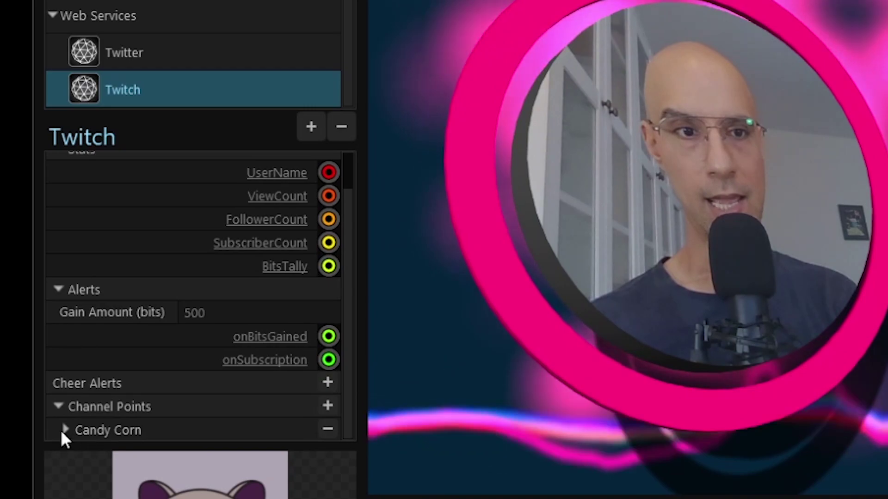
{"action": "left_click", "coordinate": [65, 430]}
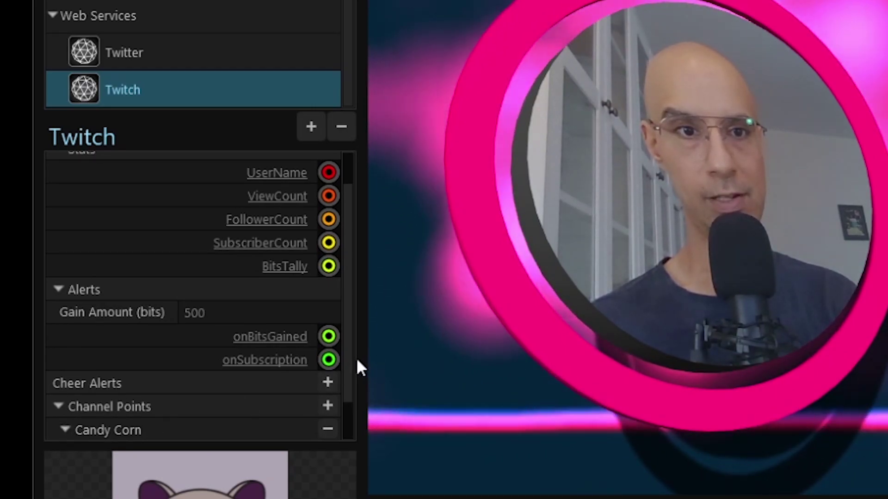
{"action": "scroll", "coordinate": [346, 357], "scroll_direction": "down", "scroll_amount": 2}
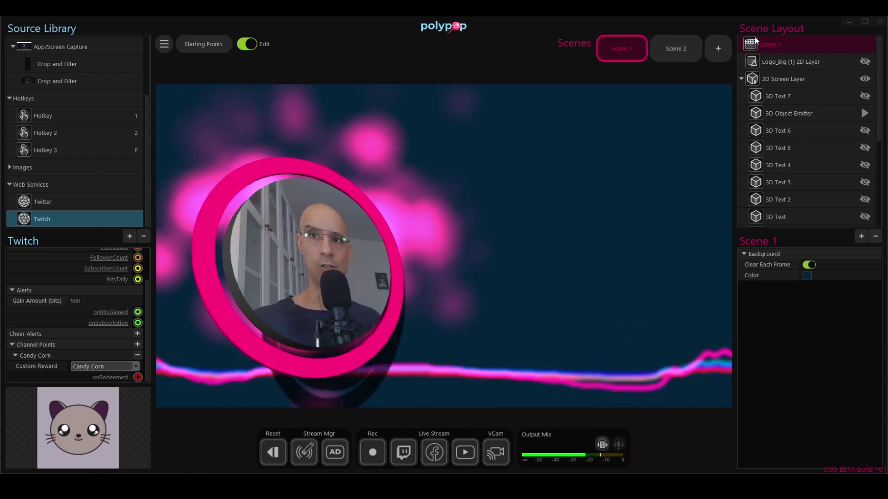
Step: Add a 3D Text element from the 3D category and drag it toward the top right
{"action": "left_click", "coordinate": [861, 237]}
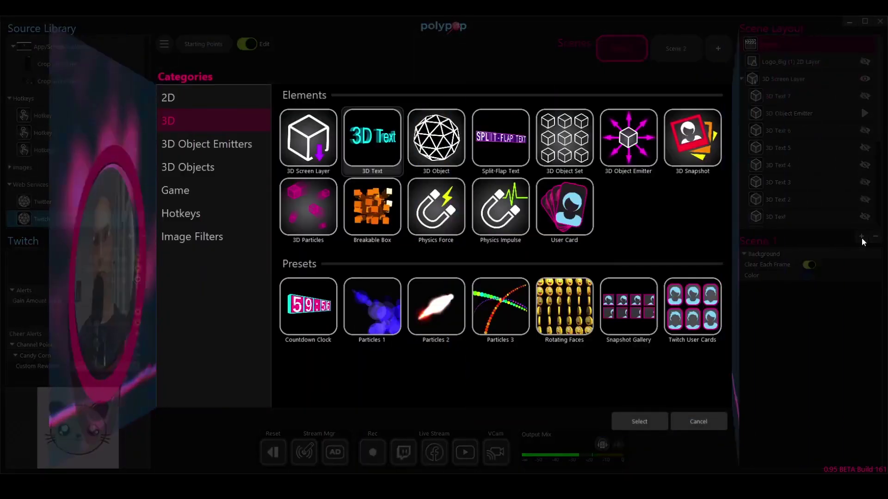
{"action": "left_click", "coordinate": [175, 144]}
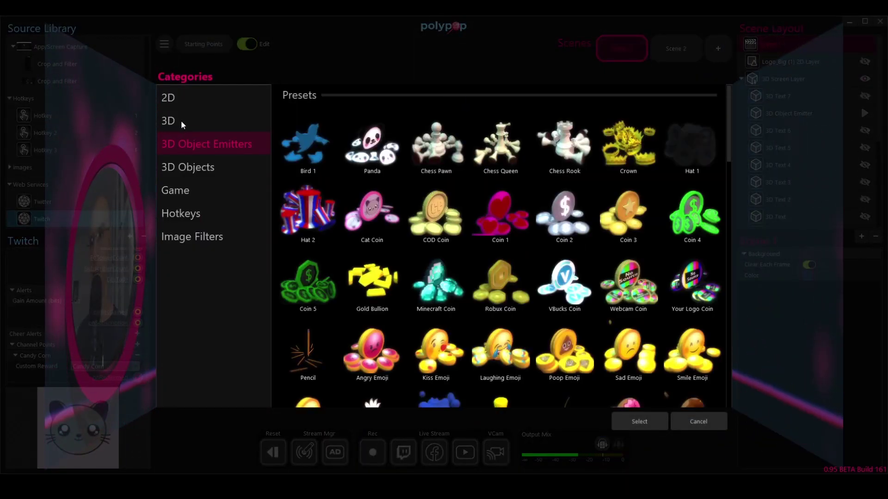
{"action": "left_click", "coordinate": [180, 121]}
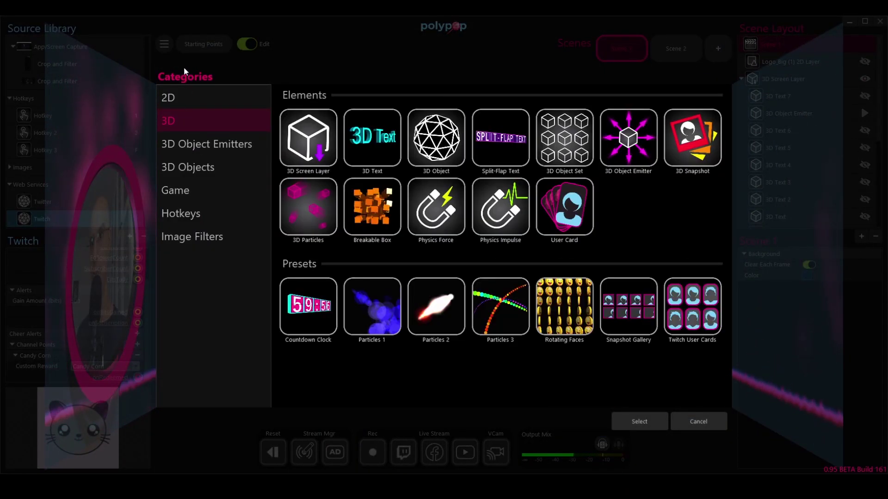
{"action": "double_click", "coordinate": [382, 140]}
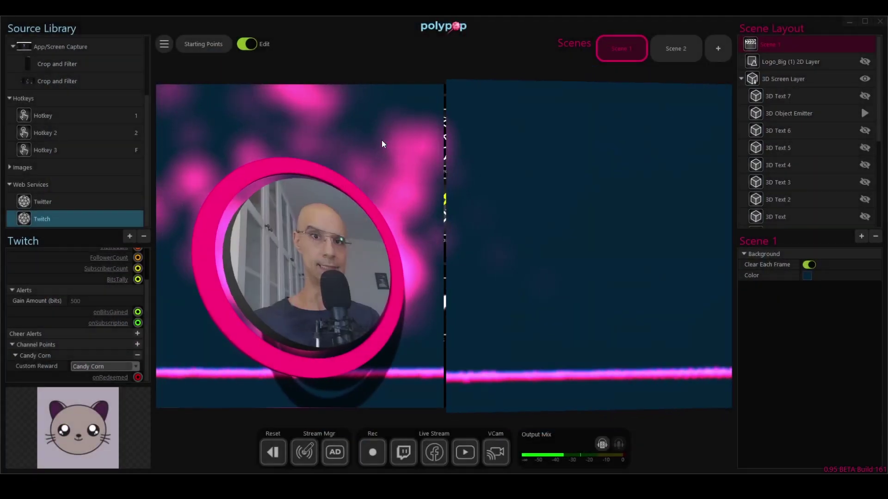
{"action": "left_click_drag", "start_coordinate": [480, 233], "coordinate": [522, 143]}
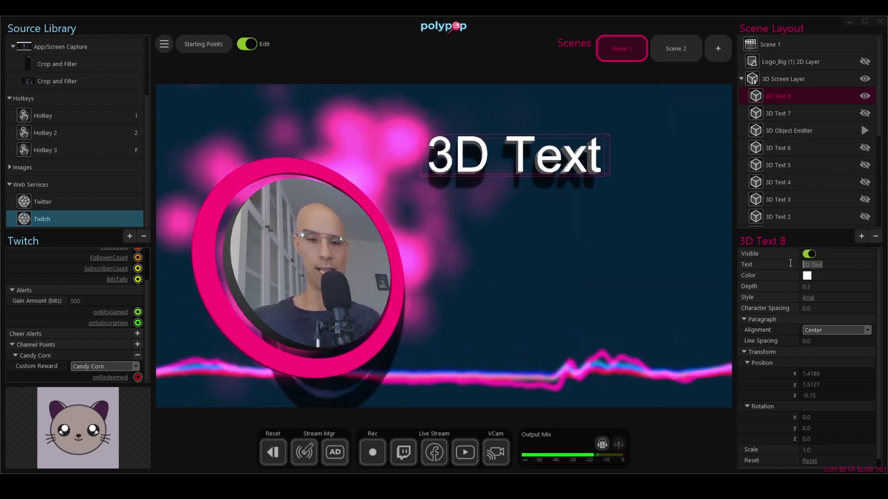
Step: Change the 3D text to 'Eat Candy!' and colour it a saturated orange
{"action": "left_click", "coordinate": [790, 264]}
{"action": "type", "text": "Eat C"}
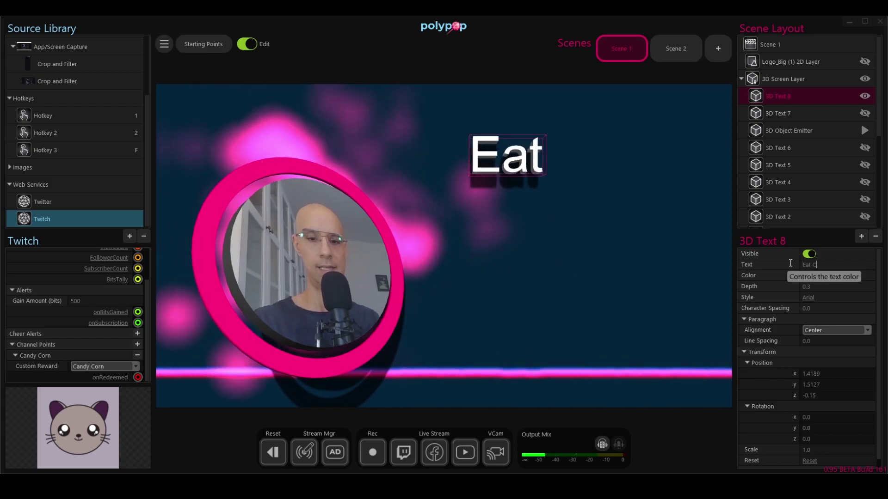
{"action": "type", "text": "andy!"}
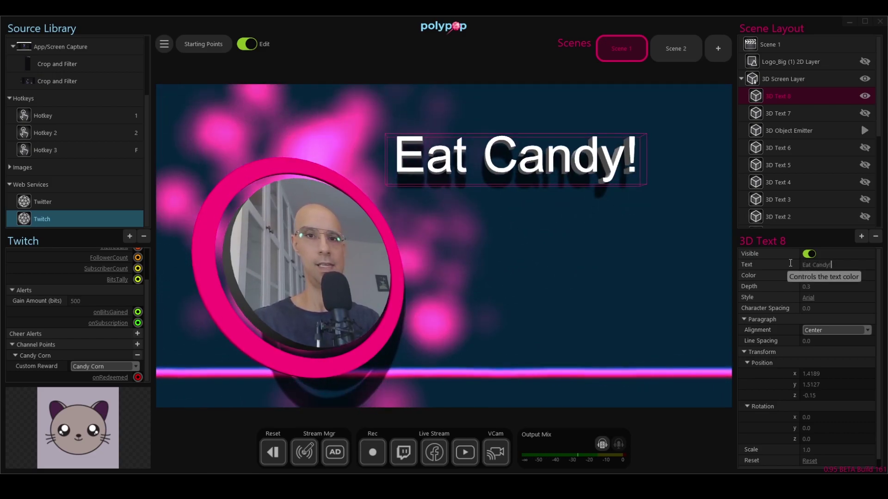
{"action": "left_click", "coordinate": [807, 276]}
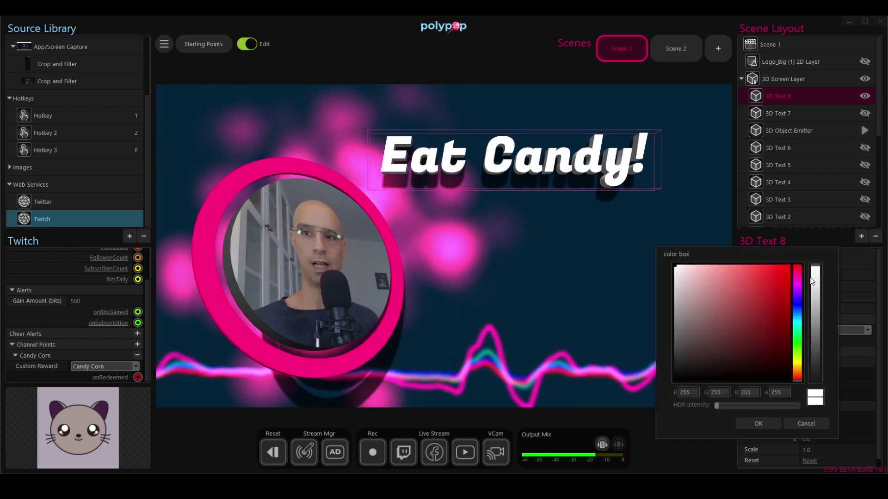
{"action": "mouse_move", "coordinate": [801, 352]}
{"action": "left_mouse_down"}
{"action": "mouse_move", "coordinate": [802, 345]}
{"action": "mouse_move", "coordinate": [803, 359]}
{"action": "left_mouse_up"}
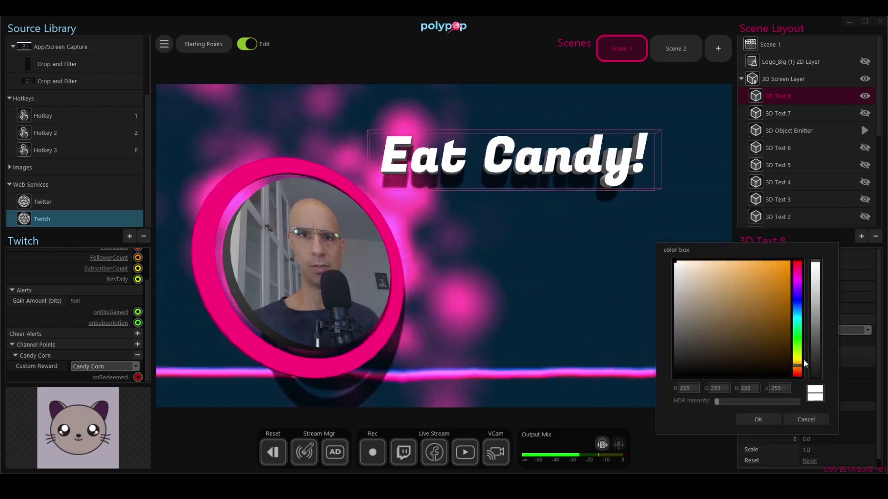
{"action": "left_click", "coordinate": [782, 274]}
{"action": "left_click", "coordinate": [768, 418]}
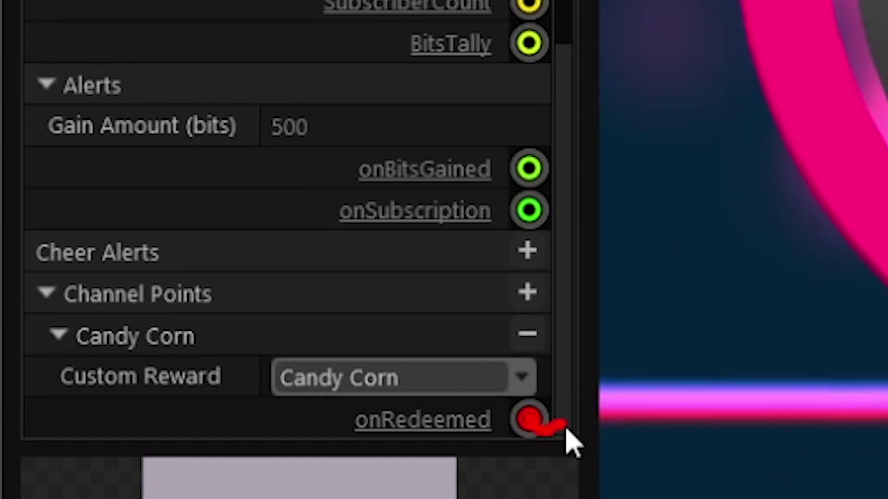
Step: Drag from Candy Corn's onRedeemed port to create an Action Sequence, then open it
{"action": "left_click_drag", "start_coordinate": [573, 444], "coordinate": [887, 0]}
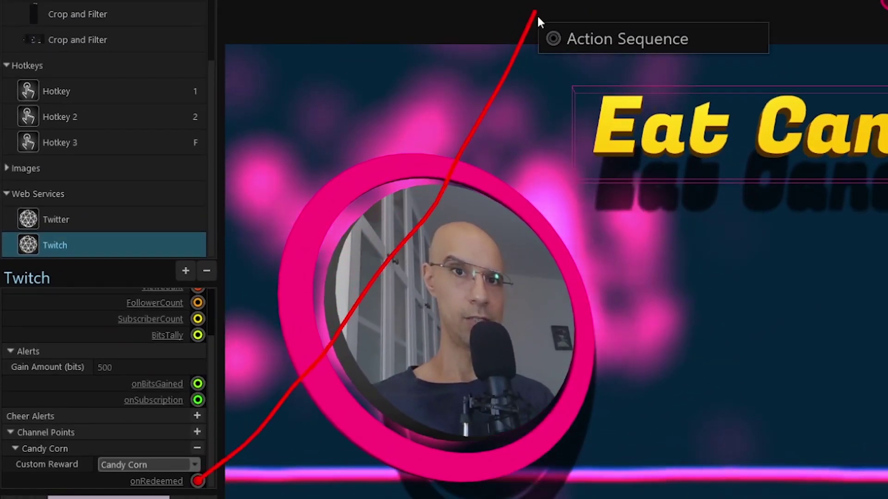
{"action": "left_click_drag", "start_coordinate": [537, 15], "coordinate": [305, 336]}
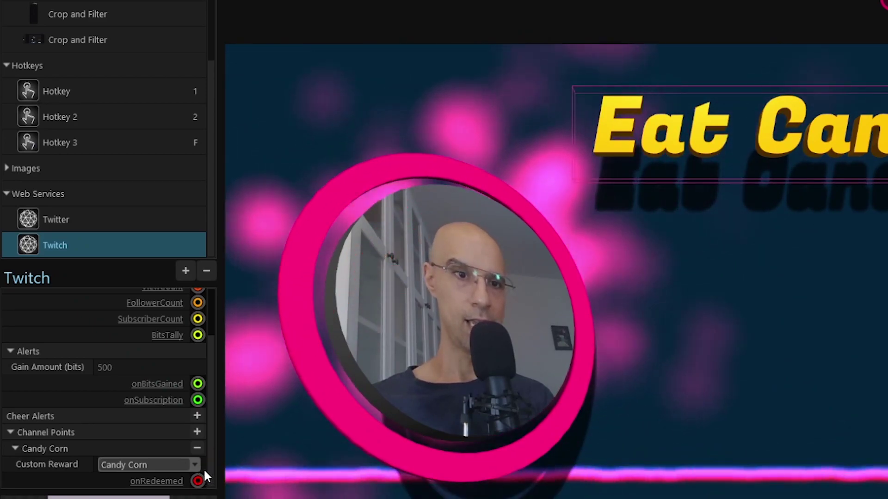
{"action": "left_click_drag", "start_coordinate": [198, 480], "coordinate": [555, 38]}
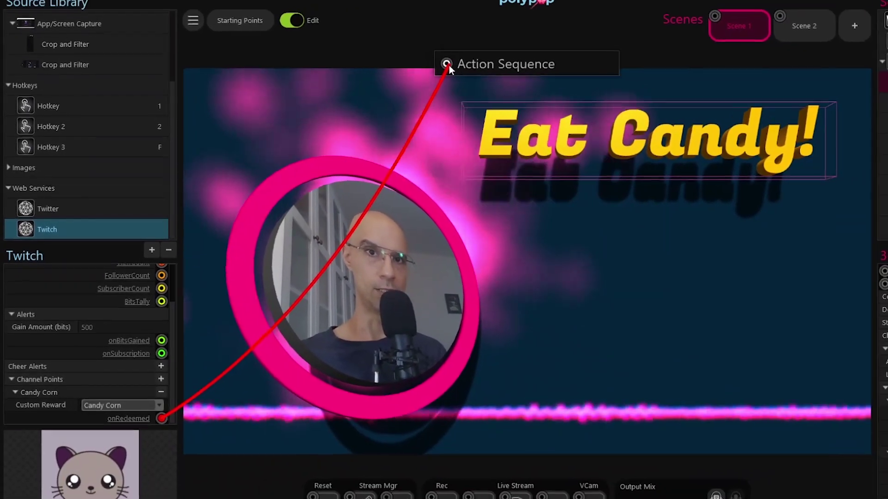
{"action": "left_click_drag", "start_coordinate": [475, 59], "coordinate": [362, 57]}
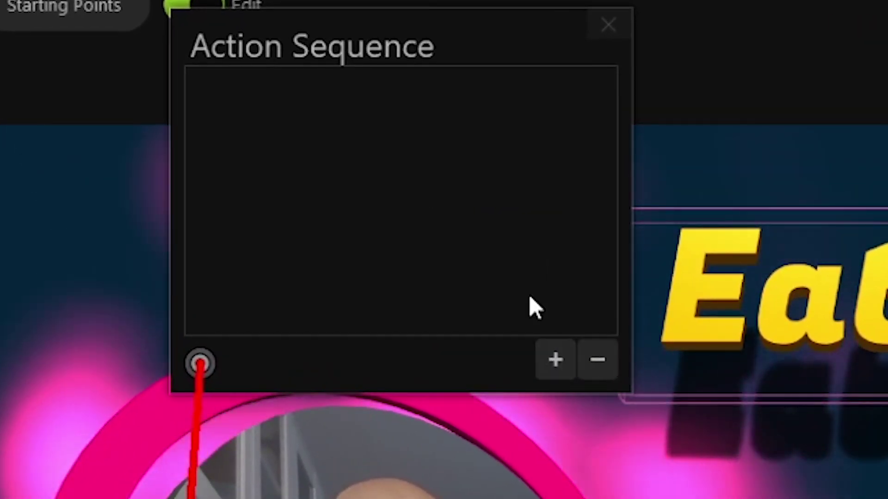
Step: Add an Emit Alert action that sets 3D Text 8's Visible property to On
{"action": "left_click", "coordinate": [557, 360]}
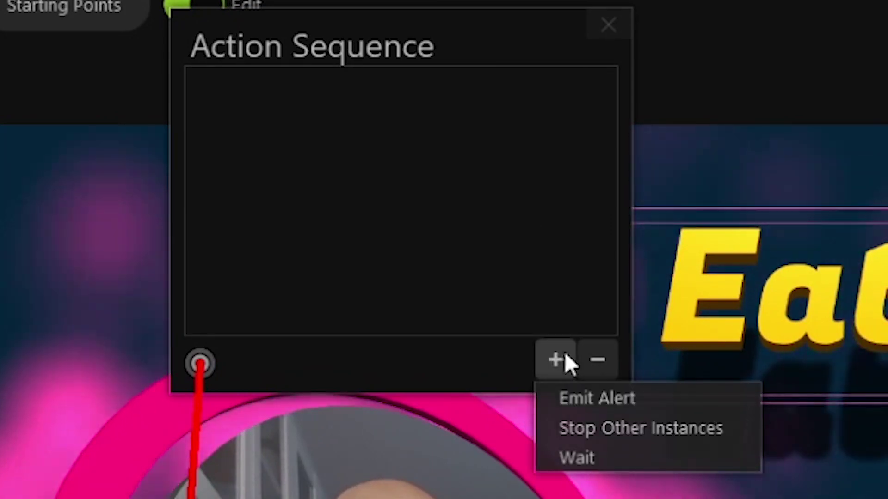
{"action": "left_click", "coordinate": [664, 399]}
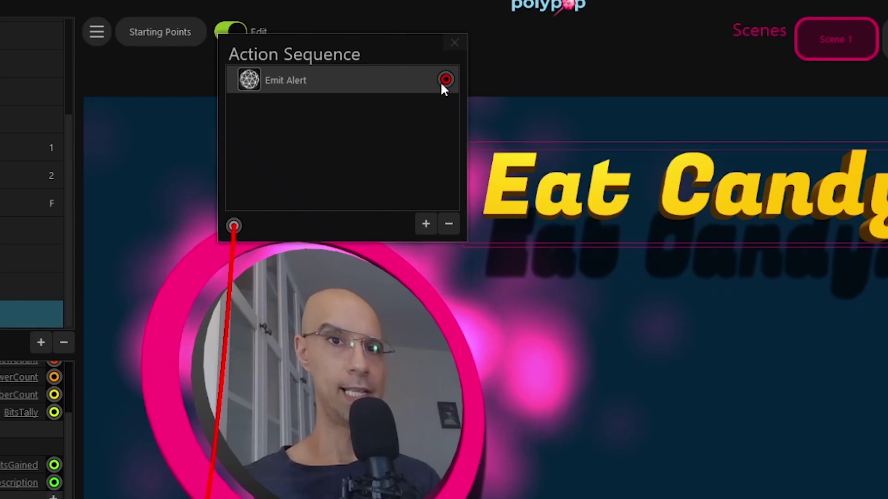
{"action": "left_click_drag", "start_coordinate": [445, 80], "coordinate": [478, 204]}
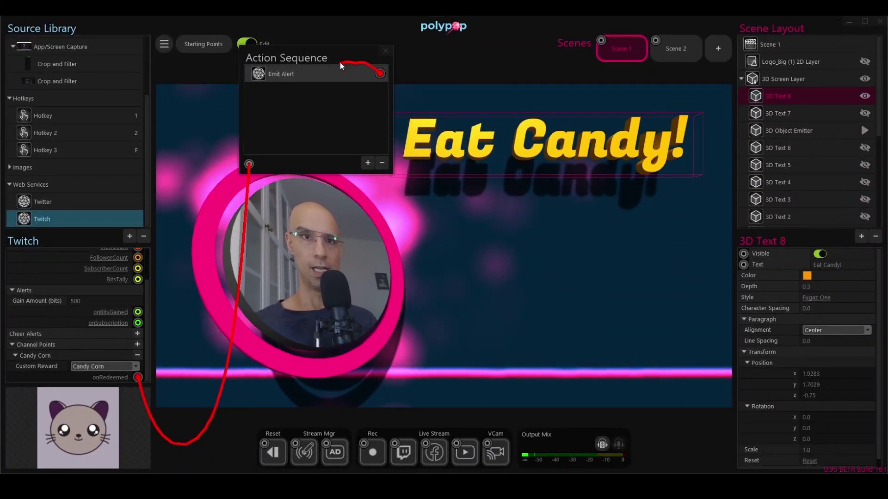
{"action": "left_click_drag", "start_coordinate": [340, 62], "coordinate": [382, 71]}
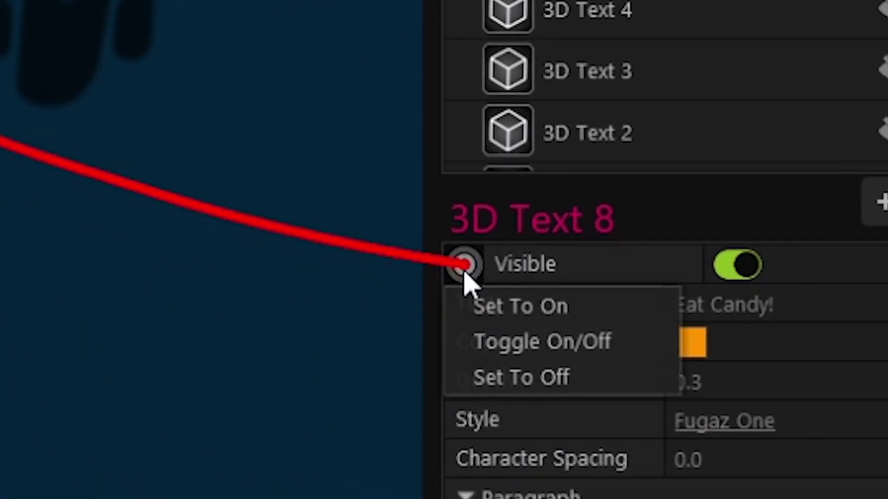
{"action": "left_click", "coordinate": [576, 311]}
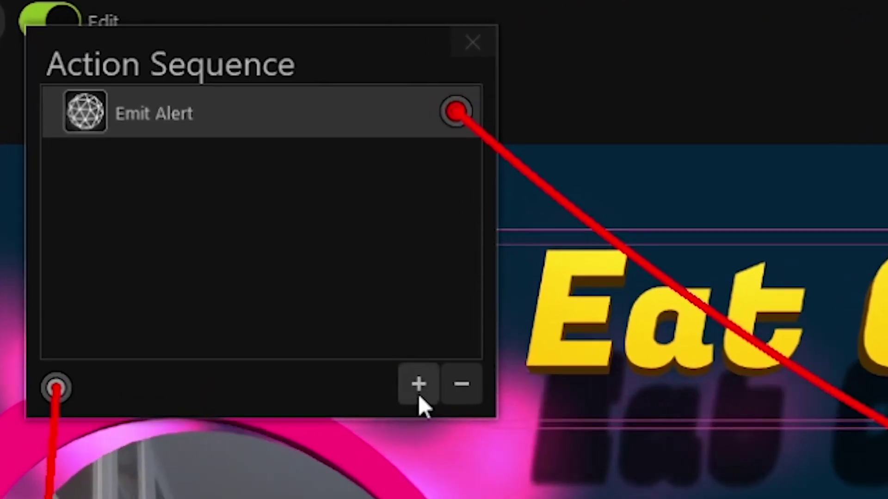
Step: Add a Wait For step lasting 5 seconds after the first alert
{"action": "left_click", "coordinate": [368, 163]}
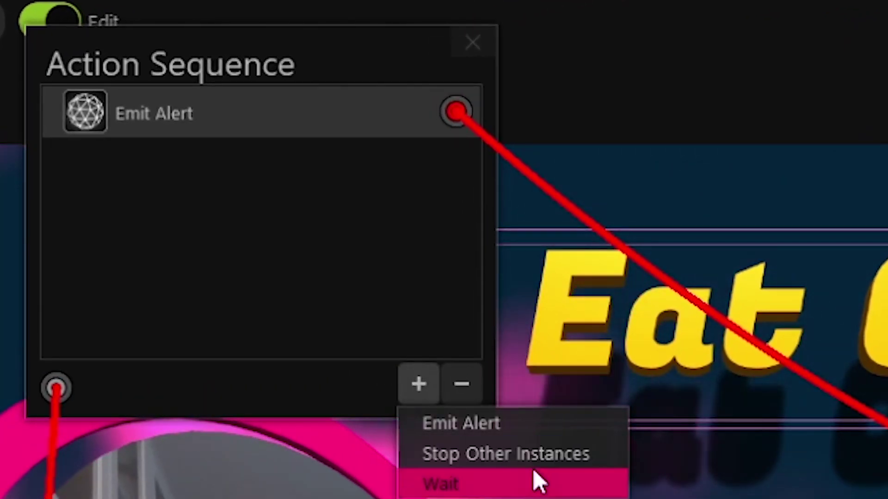
{"action": "left_click", "coordinate": [532, 476]}
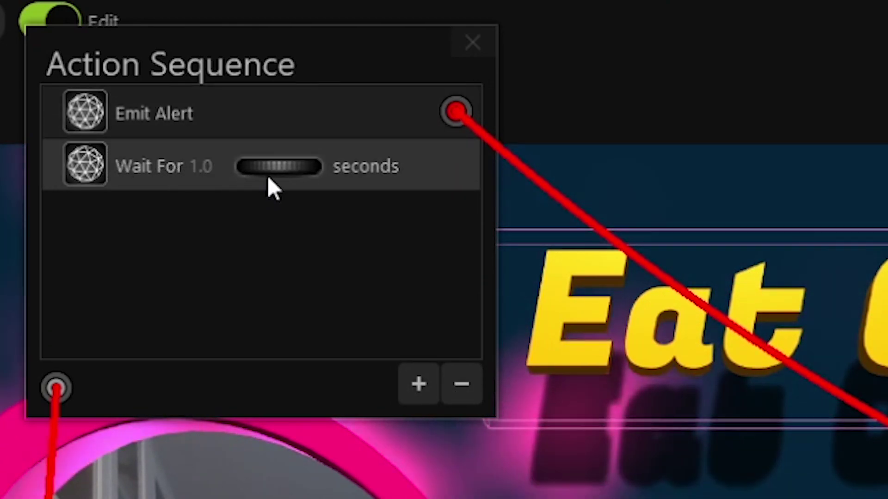
{"action": "left_click", "coordinate": [213, 170]}
{"action": "type", "text": "5"}
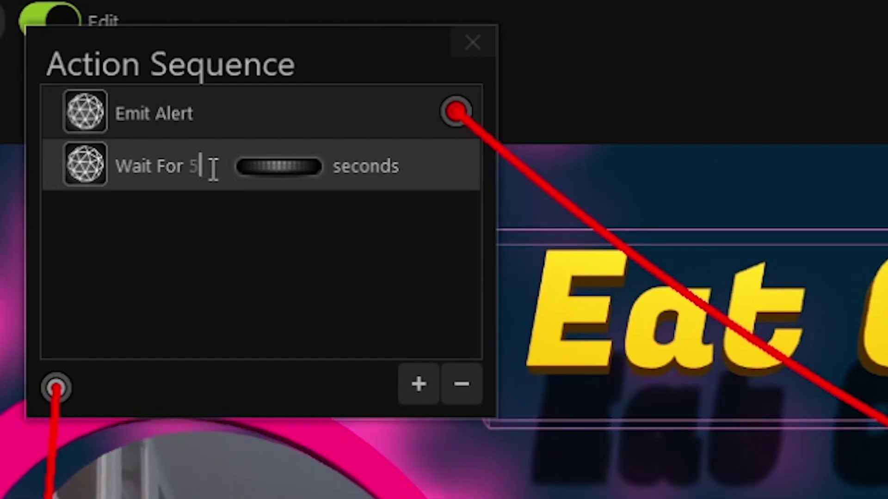
{"action": "key", "text": "Return"}
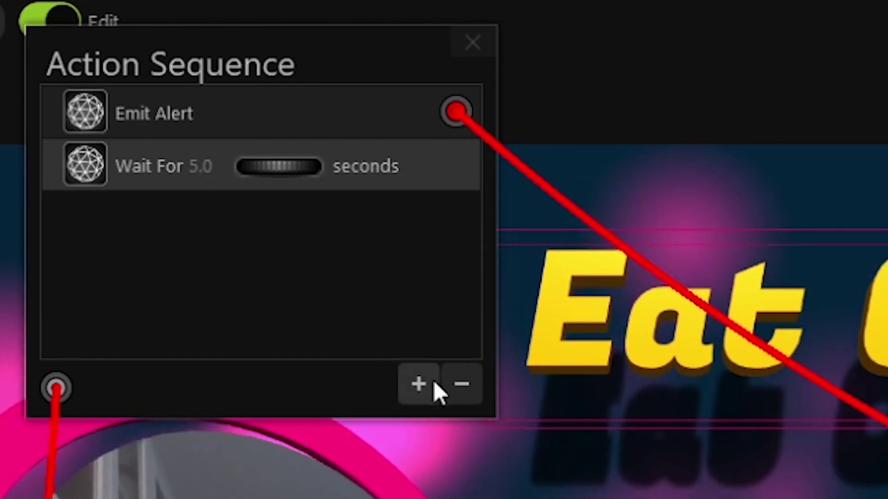
Step: Add a second Emit Alert wired to 3D Text 8's Visible property
{"action": "left_click", "coordinate": [419, 386]}
{"action": "left_click", "coordinate": [447, 423]}
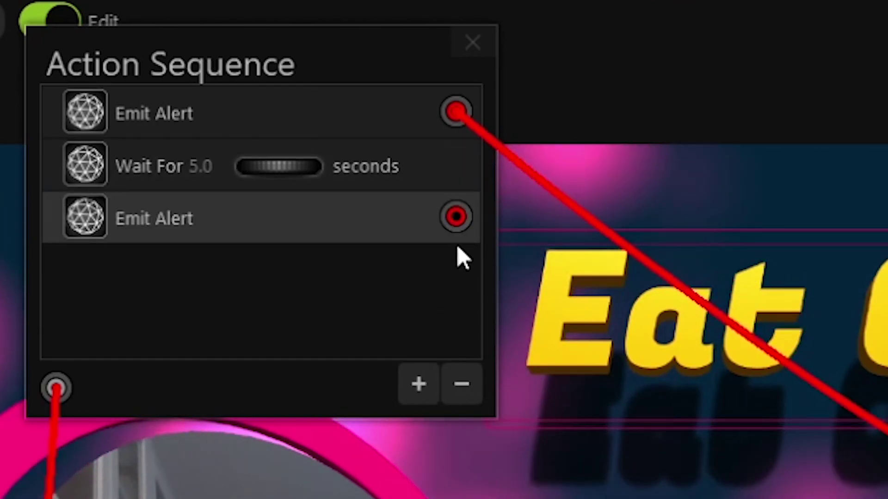
{"action": "left_click_drag", "start_coordinate": [456, 217], "coordinate": [736, 253]}
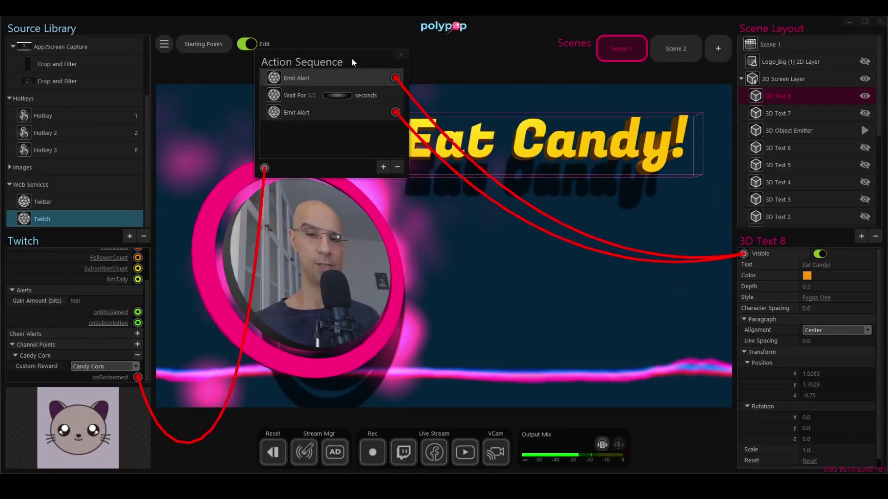
Step: Switch 3D Text 8's Visible off, select Scene 1, and test-fire the Candy Corn redemption
{"action": "left_click_drag", "start_coordinate": [514, 254], "coordinate": [519, 262]}
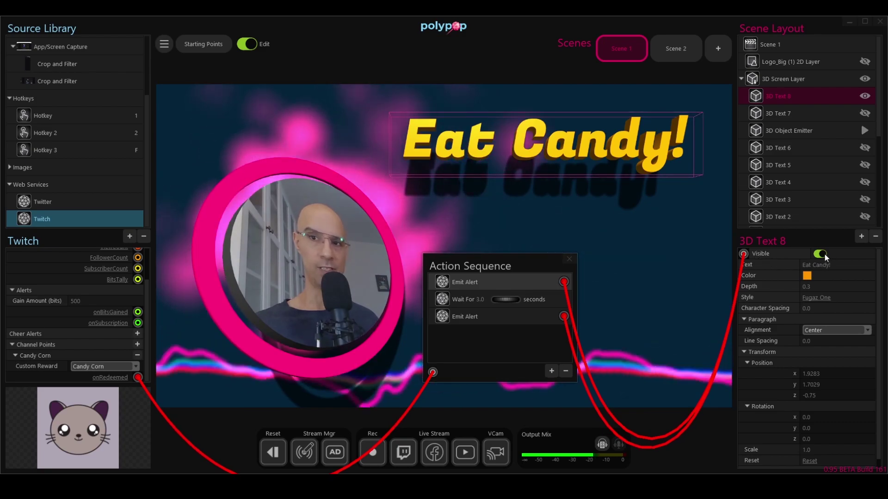
{"action": "left_click", "coordinate": [818, 255]}
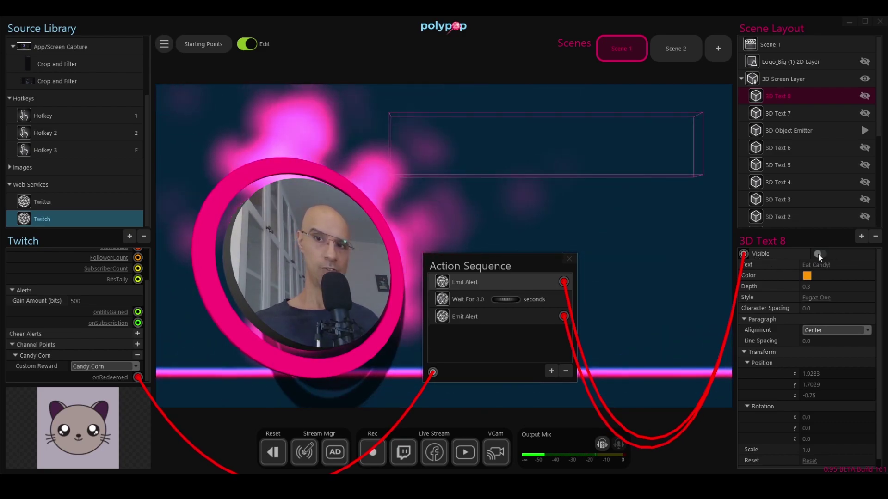
{"action": "left_click", "coordinate": [712, 436]}
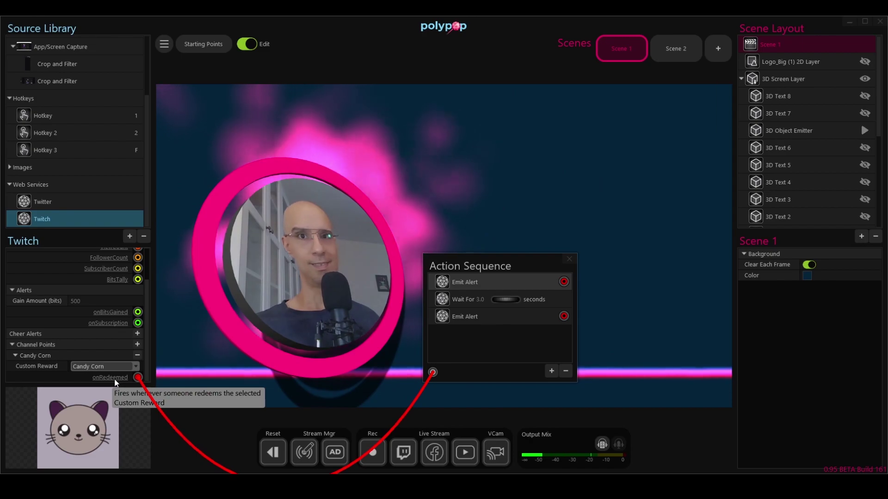
{"action": "left_click", "coordinate": [115, 379]}
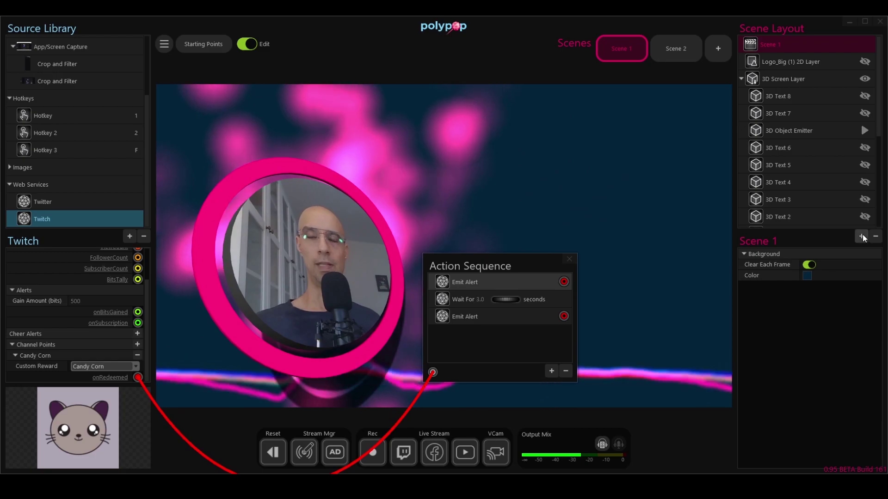
Step: Add the Candy Corn 3D Object Emitter and drag it to the upper right of the stage
{"action": "left_click", "coordinate": [861, 234]}
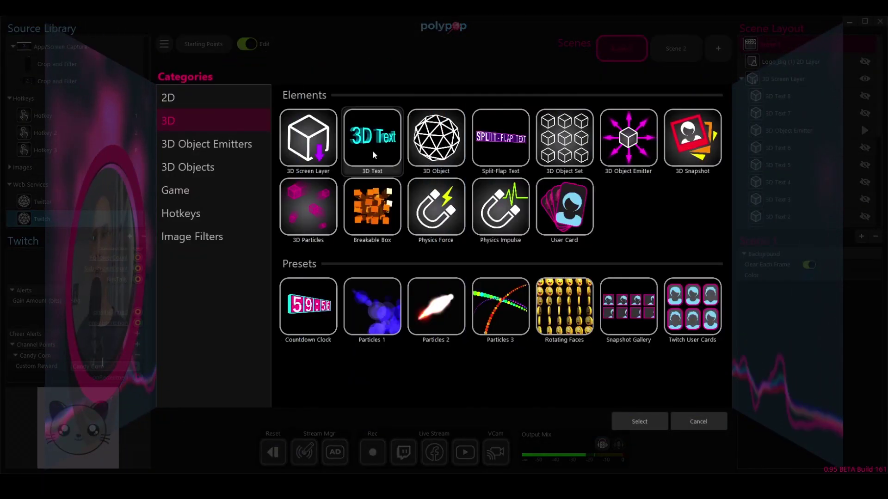
{"action": "left_click", "coordinate": [212, 146]}
{"action": "scroll", "coordinate": [382, 206], "scroll_direction": "down", "scroll_amount": 5}
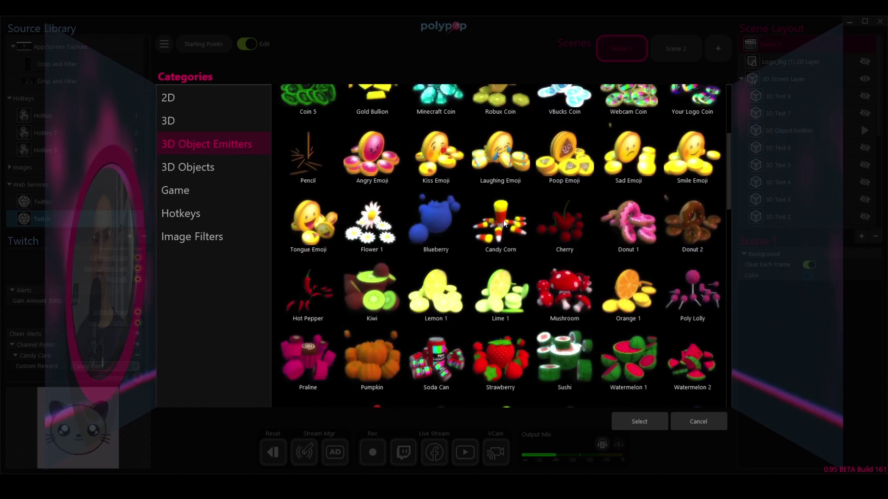
{"action": "double_click", "coordinate": [523, 229]}
{"action": "left_click_drag", "start_coordinate": [452, 245], "coordinate": [614, 169]}
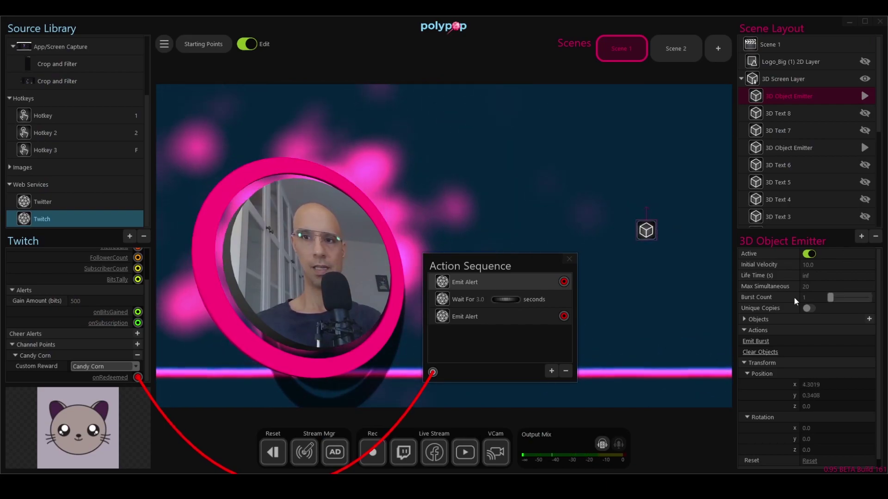
Step: Set Max Simultaneous and Burst Count to 100 and fire a test burst
{"action": "mouse_move", "coordinate": [794, 298]}
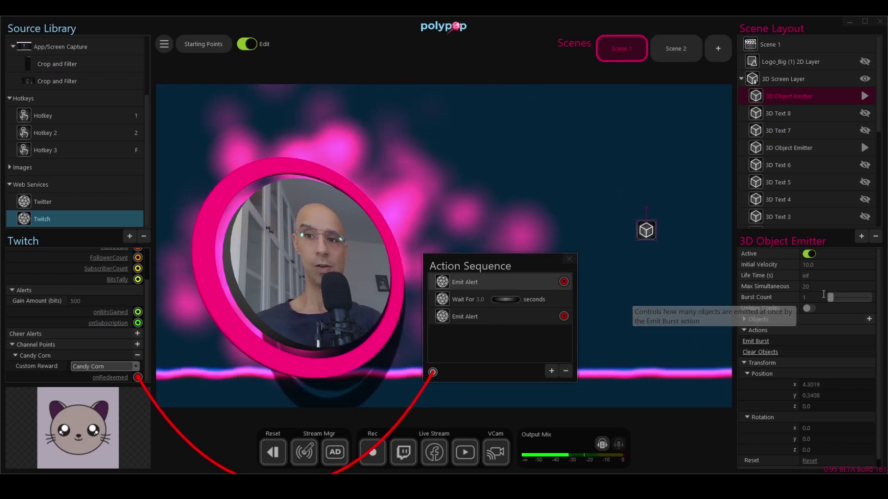
{"action": "type", "text": "100"}
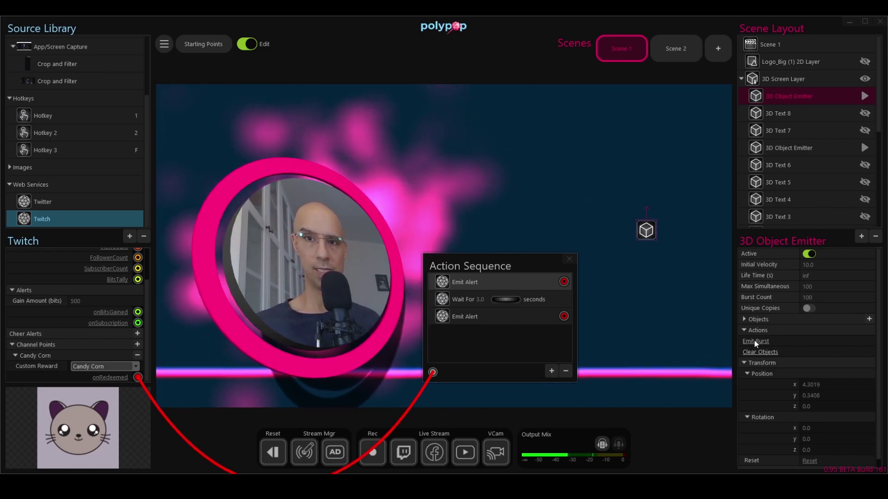
{"action": "left_click", "coordinate": [754, 341]}
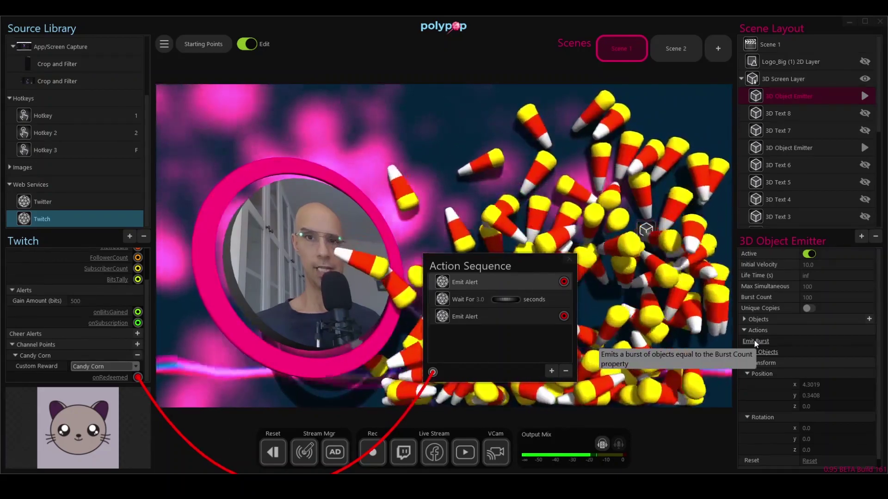
{"action": "scroll", "coordinate": [876, 382], "scroll_direction": "down", "scroll_amount": 1}
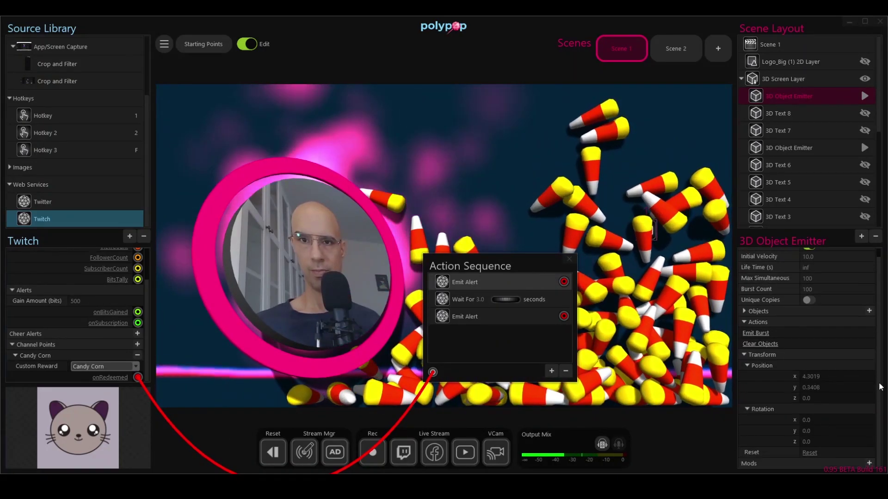
{"action": "scroll", "coordinate": [862, 420], "scroll_direction": "up", "scroll_amount": 1}
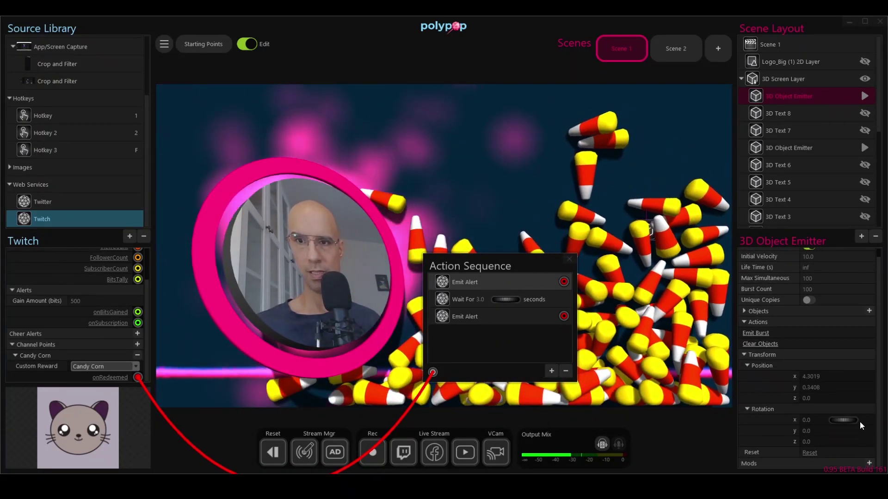
Step: Shrink the emitter's candy corn object to 0.57 scale
{"action": "left_click", "coordinate": [742, 319]}
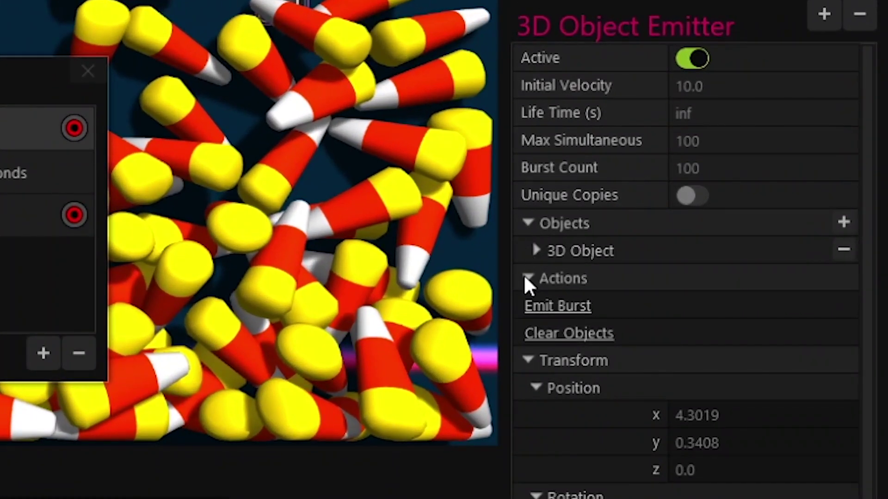
{"action": "left_click", "coordinate": [536, 251]}
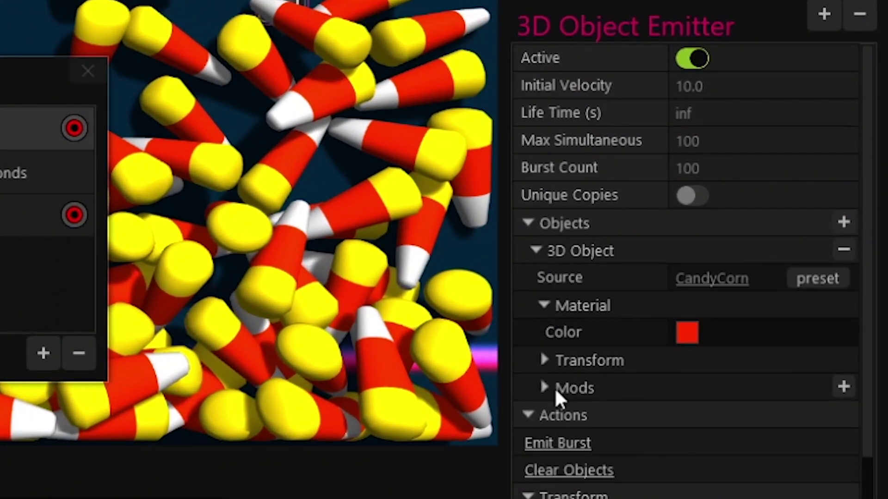
{"action": "left_click", "coordinate": [540, 361]}
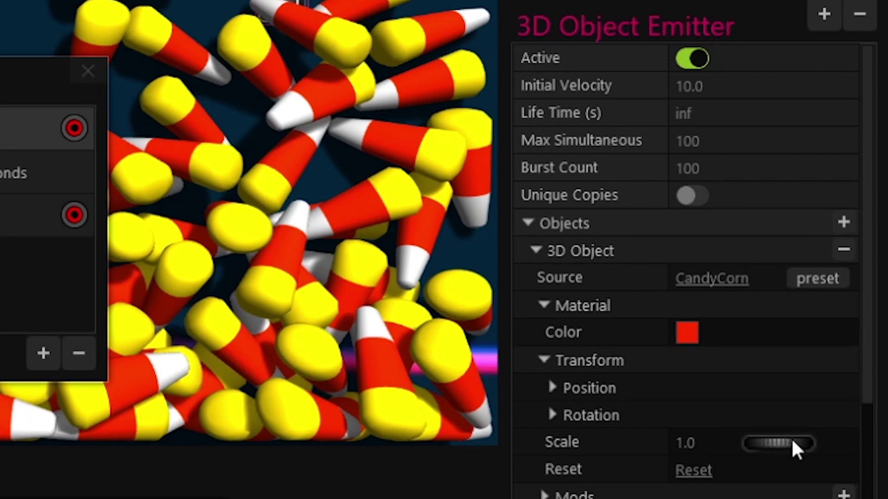
{"action": "left_click_drag", "start_coordinate": [792, 442], "coordinate": [740, 442]}
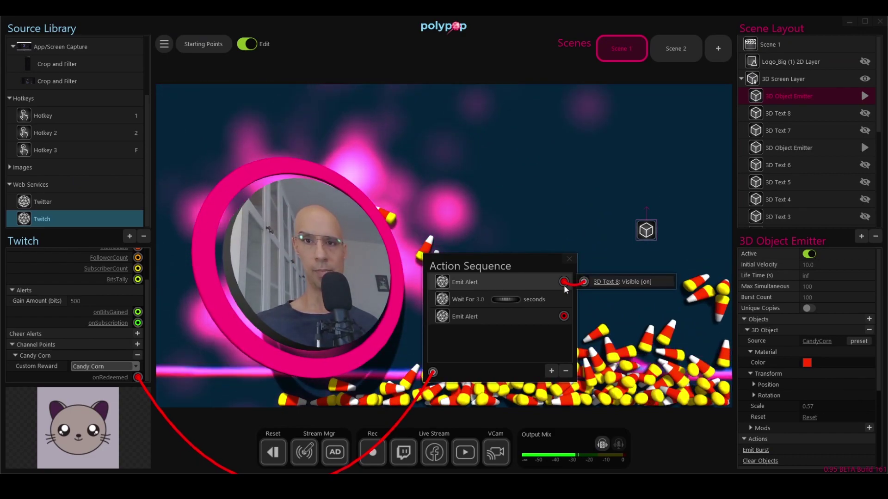
Step: Wire the first Emit Alert to the emitter's Emit Burst, then test with onRedeemed
{"action": "left_click", "coordinate": [466, 280]}
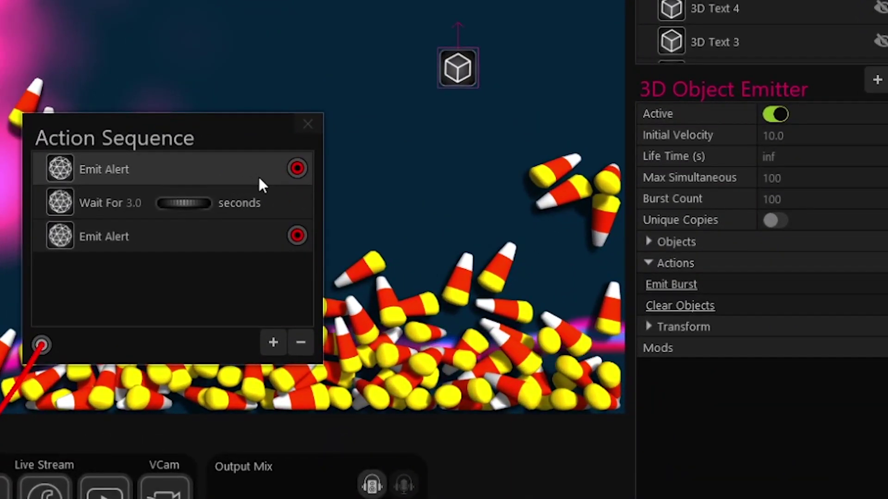
{"action": "left_click", "coordinate": [340, 186]}
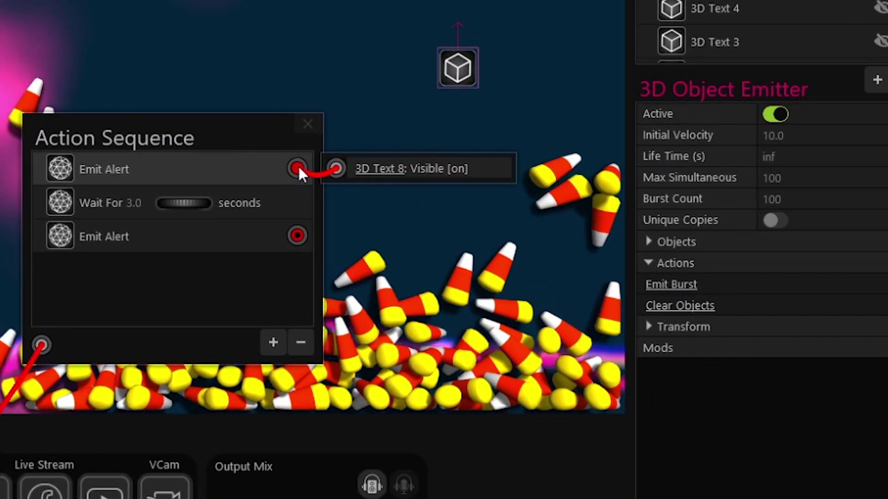
{"action": "left_click_drag", "start_coordinate": [297, 164], "coordinate": [342, 177]}
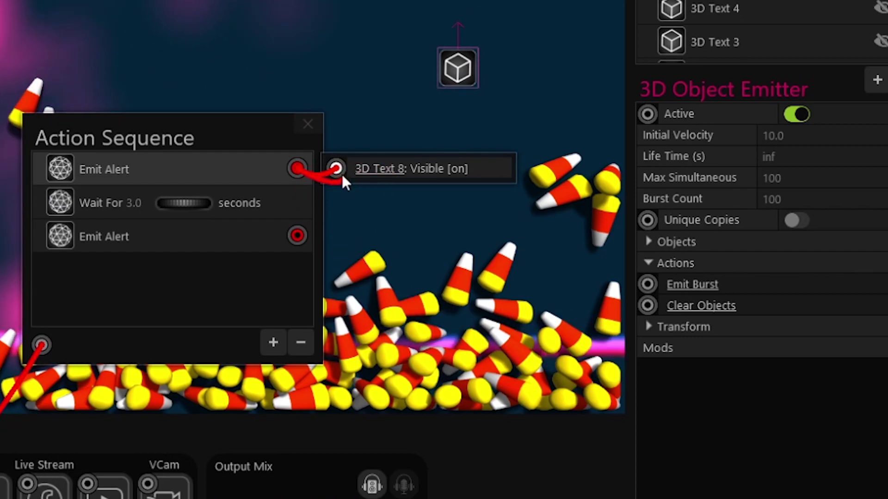
{"action": "left_click_drag", "start_coordinate": [587, 354], "coordinate": [647, 285]}
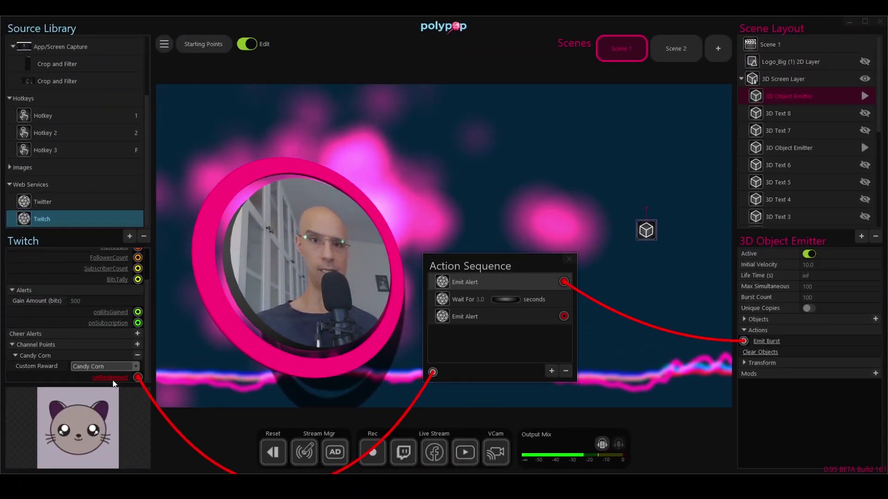
{"action": "left_click", "coordinate": [113, 378]}
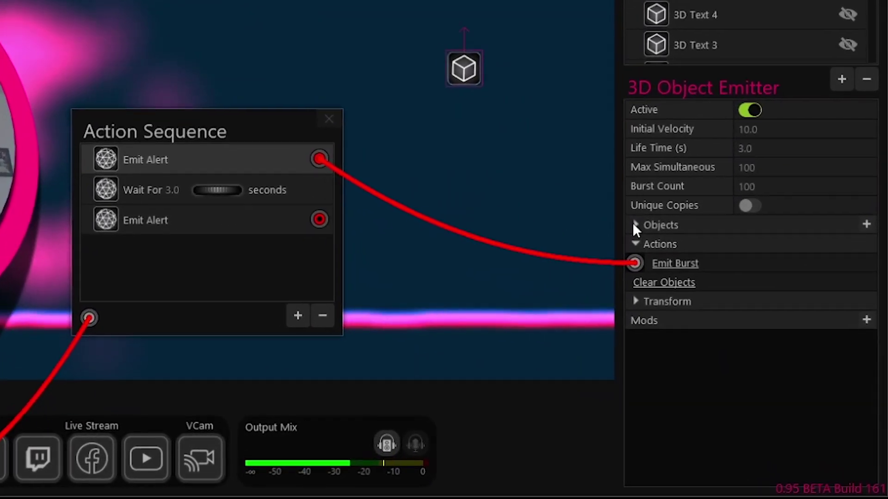
Step: Switch on Float in the candy corn's Physics mod and test the redemption
{"action": "left_click", "coordinate": [745, 319]}
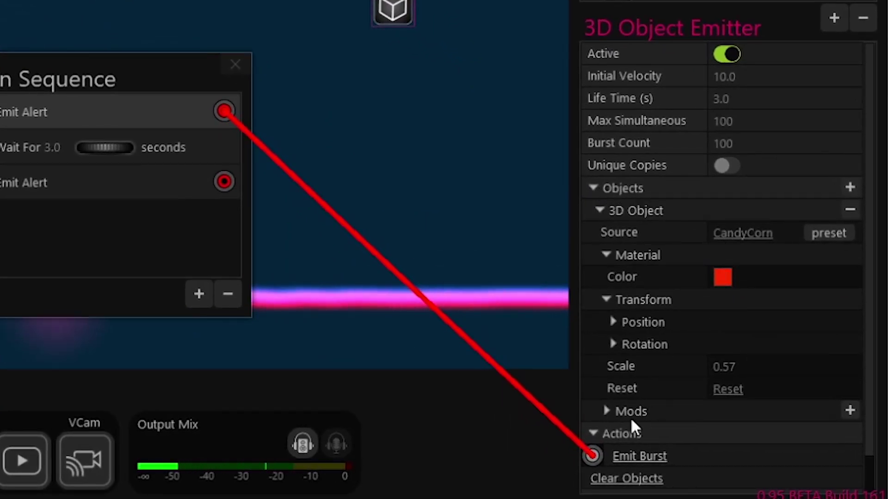
{"action": "left_click", "coordinate": [606, 411]}
{"action": "scroll", "coordinate": [698, 368], "scroll_direction": "down", "scroll_amount": 2}
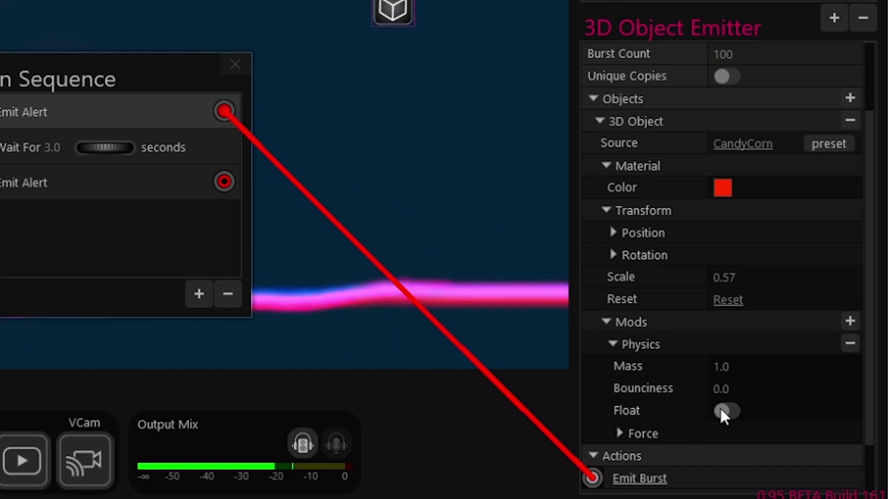
{"action": "left_click", "coordinate": [730, 416]}
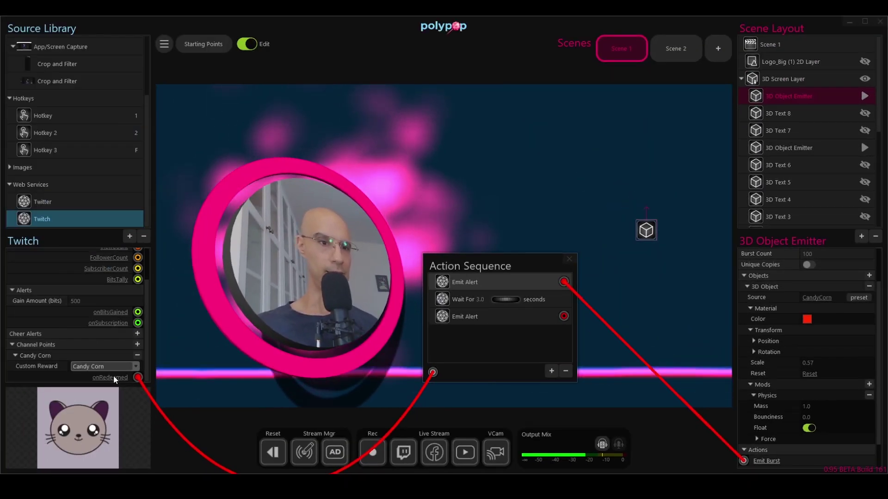
{"action": "left_click", "coordinate": [113, 377]}
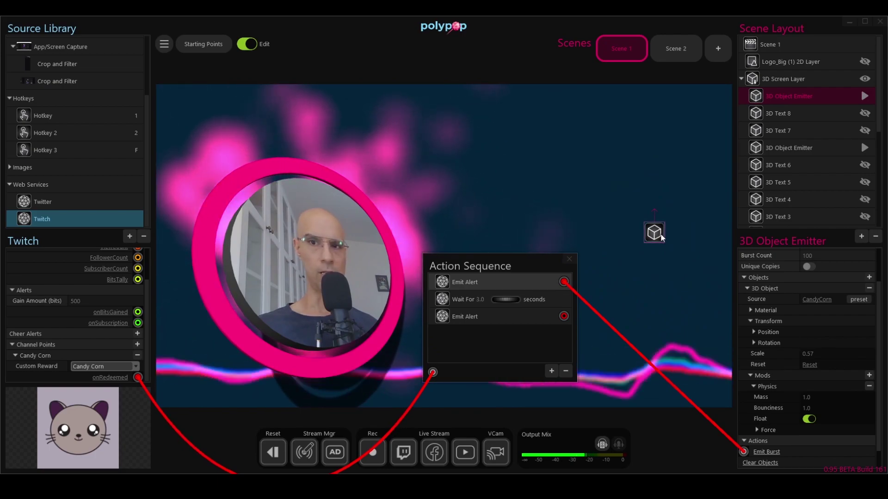
Step: Drag the candy corn emitter to the bottom of the stage and test the redemption
{"action": "left_click_drag", "start_coordinate": [661, 237], "coordinate": [681, 407]}
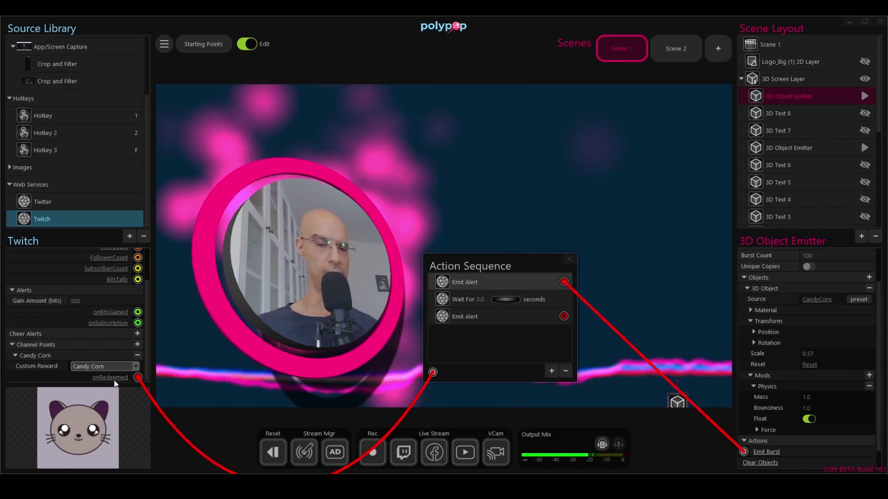
{"action": "left_click", "coordinate": [114, 381]}
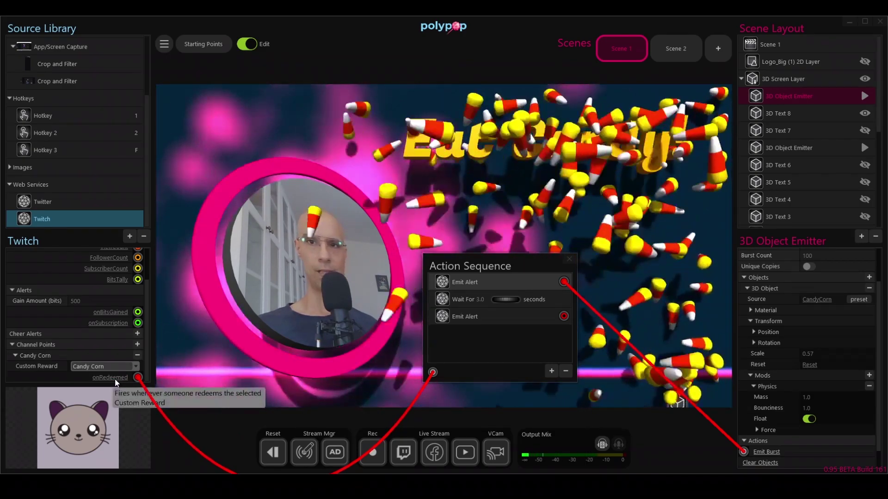